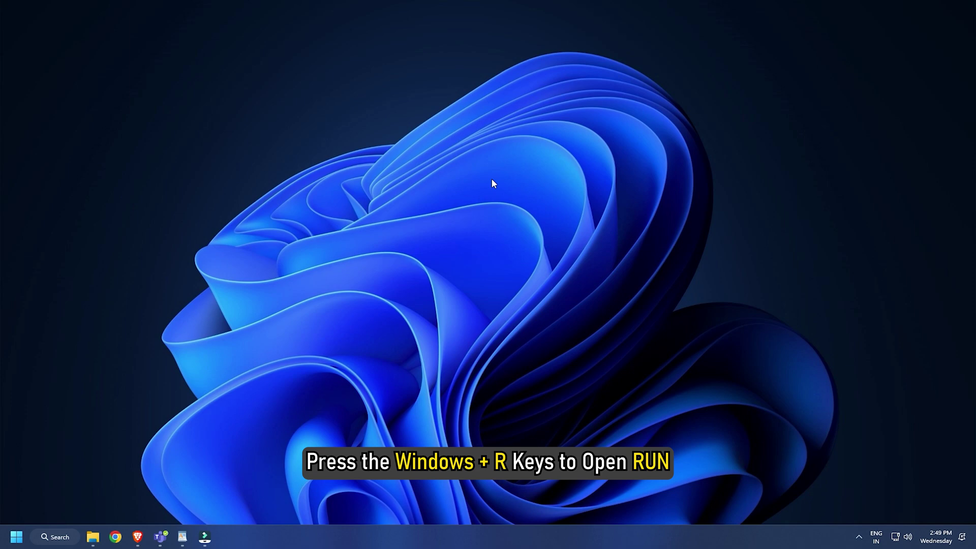
Step: Launch the Registry Editor by running regedit from the Run box
key(super+r)
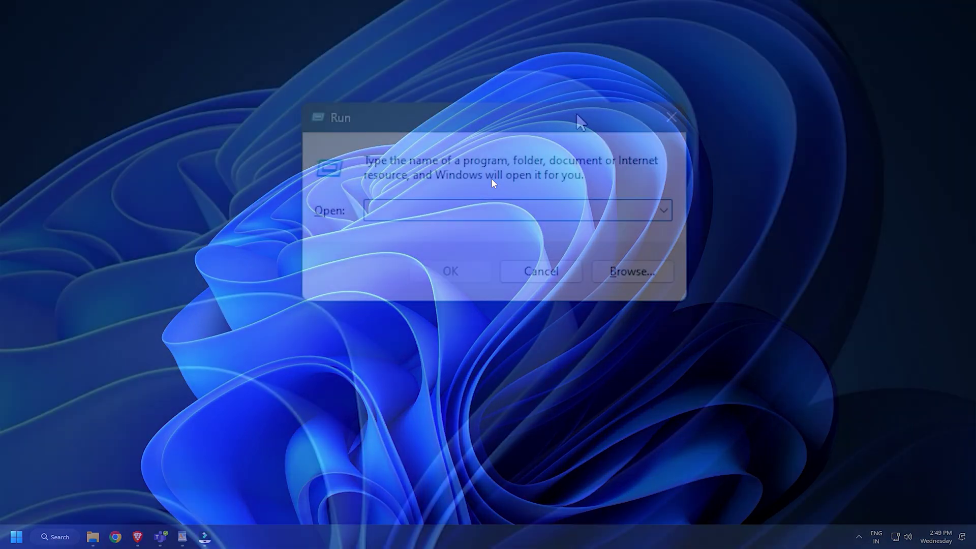
text(rege)
text(dit)
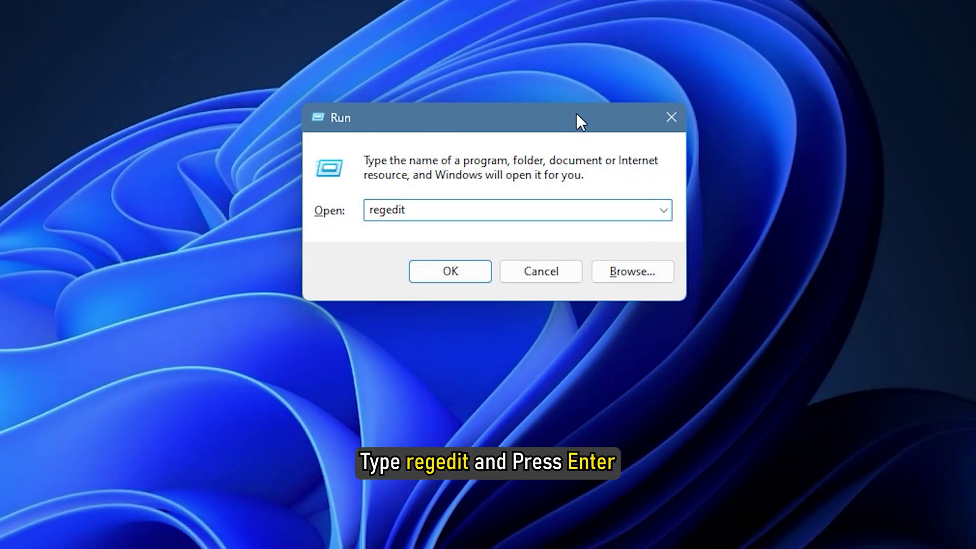
key(Return)
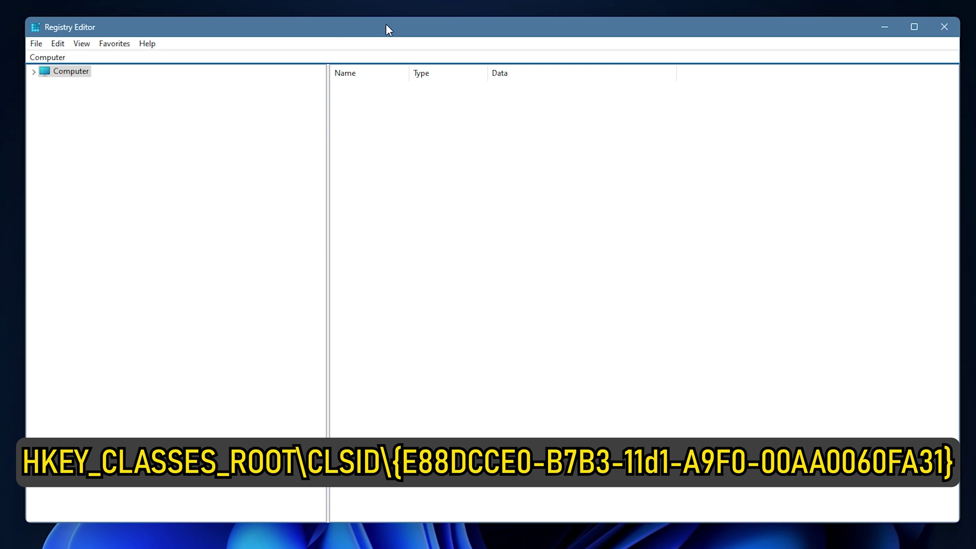
Step: Delete HKEY_CLASSES_ROOT\CLSID\{E88DCCE0-B7B3-11d1-A9F0-00AA0060FA31} with its subkeys, dismissing the error
text(\HKEY_CLASSES_ROOT\CLSID\{E88DCCE0-B7B3-11d1-A9F0-00AA0060FA31})
key(Return)
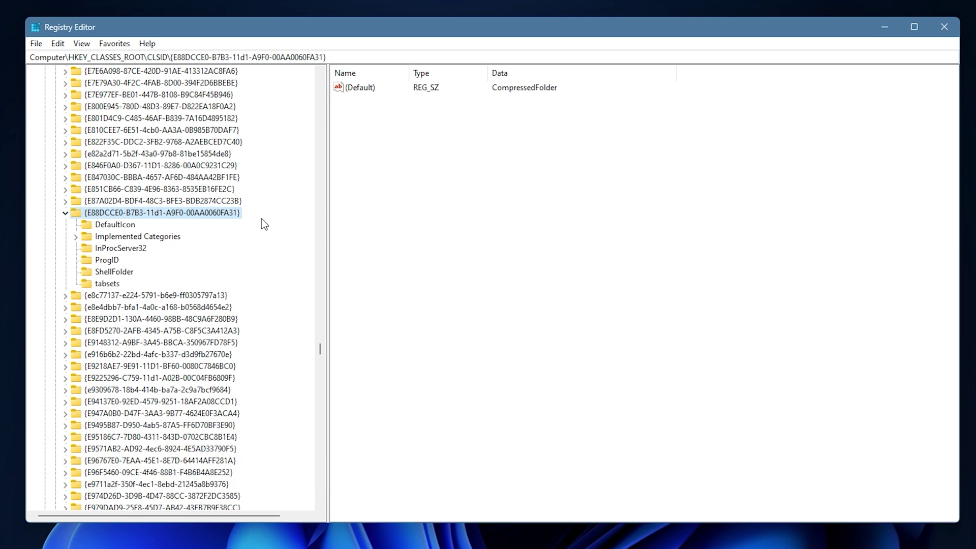
right_click(239, 213)
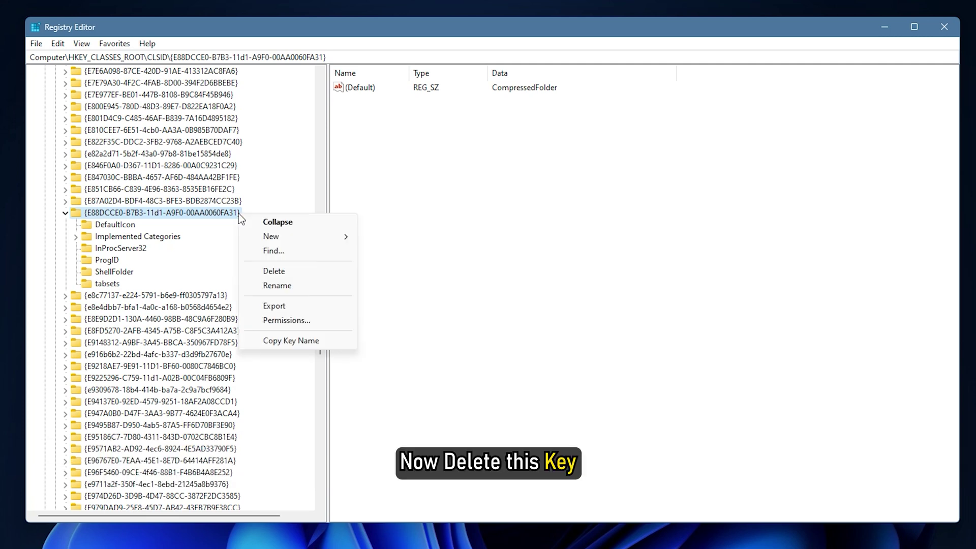
click(293, 277)
click(572, 305)
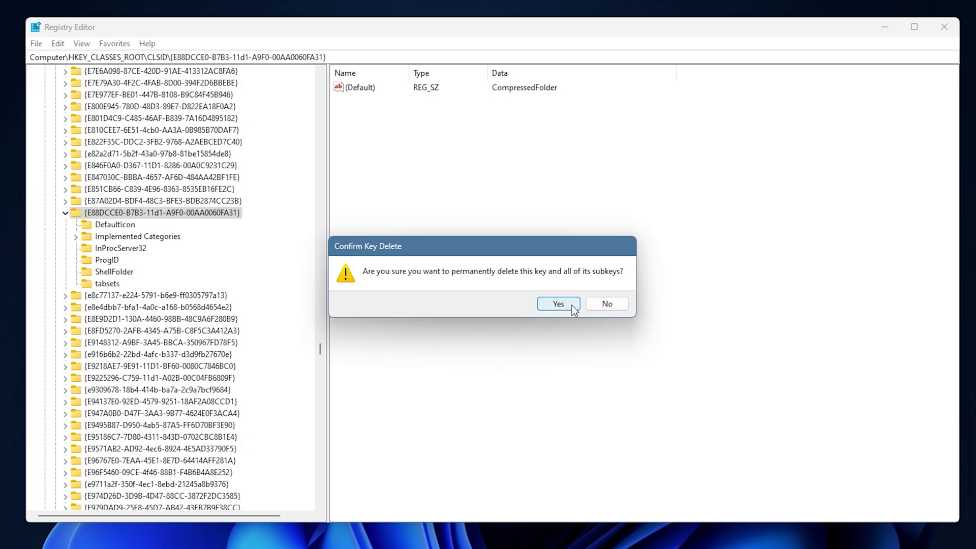
click(615, 302)
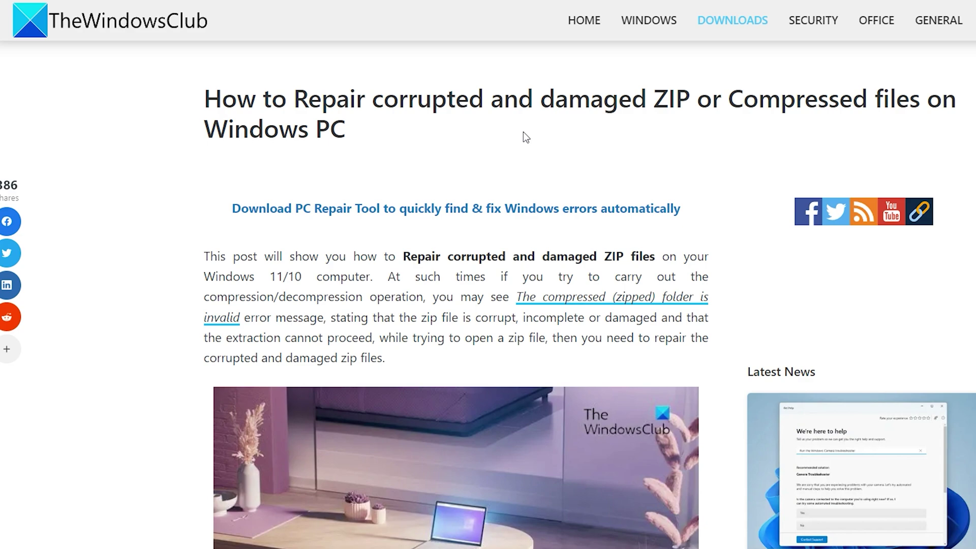
Step: Scroll the TheWindowsClub ZIP repair article down to its list of free repair tools
scroll(523, 133, down, 5)
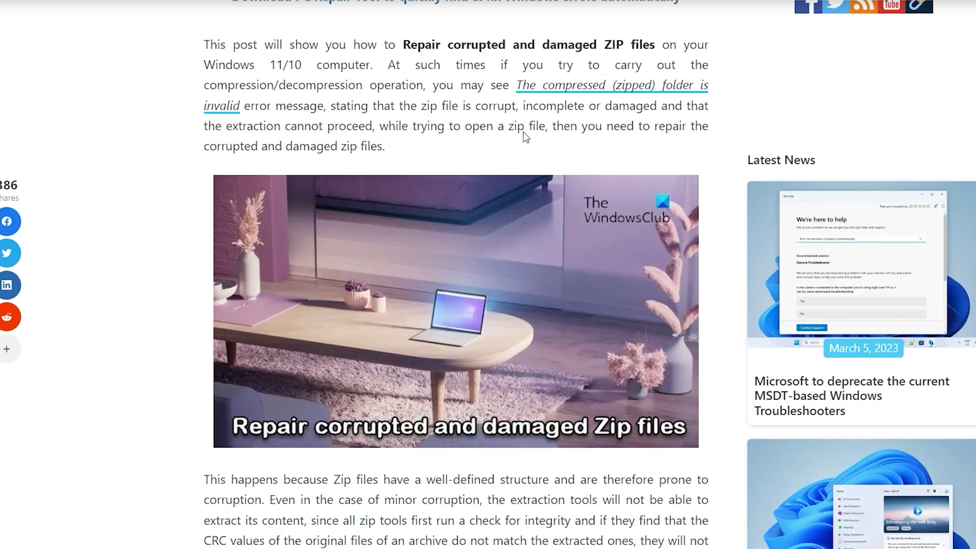
scroll(523, 134, down, 4)
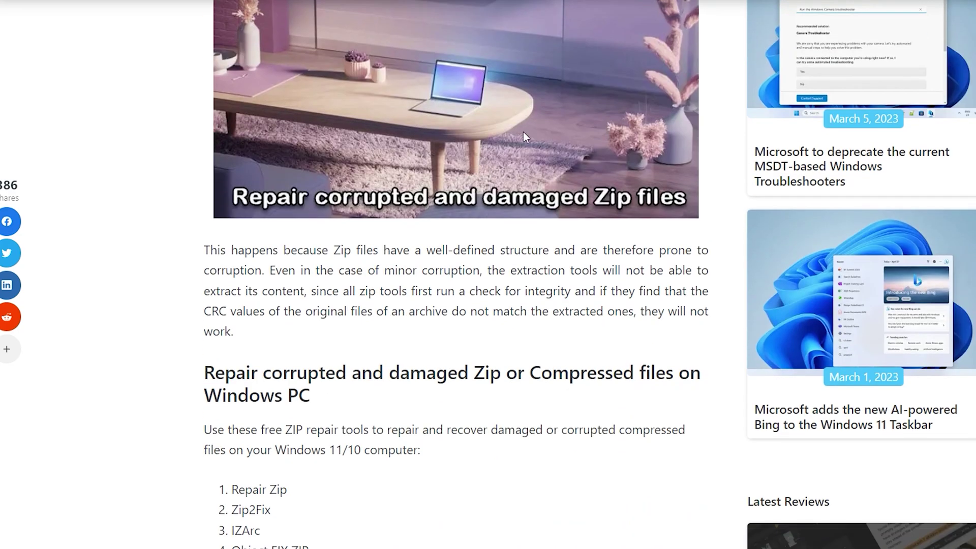
scroll(525, 137, down, 5)
scroll(525, 136, down, 4)
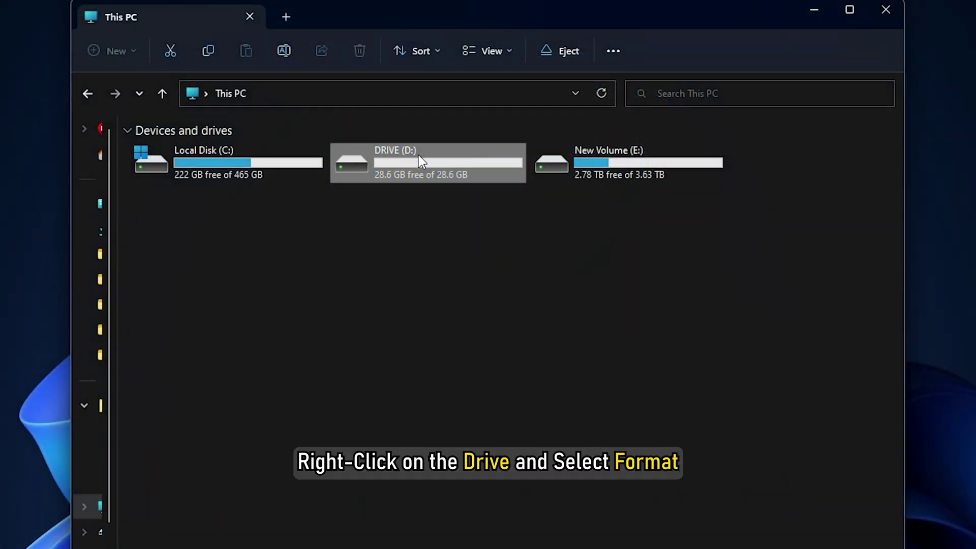
Step: Quick-format DRIVE (D:) as NTFS, accepting the data-erase warning
right_click(418, 154)
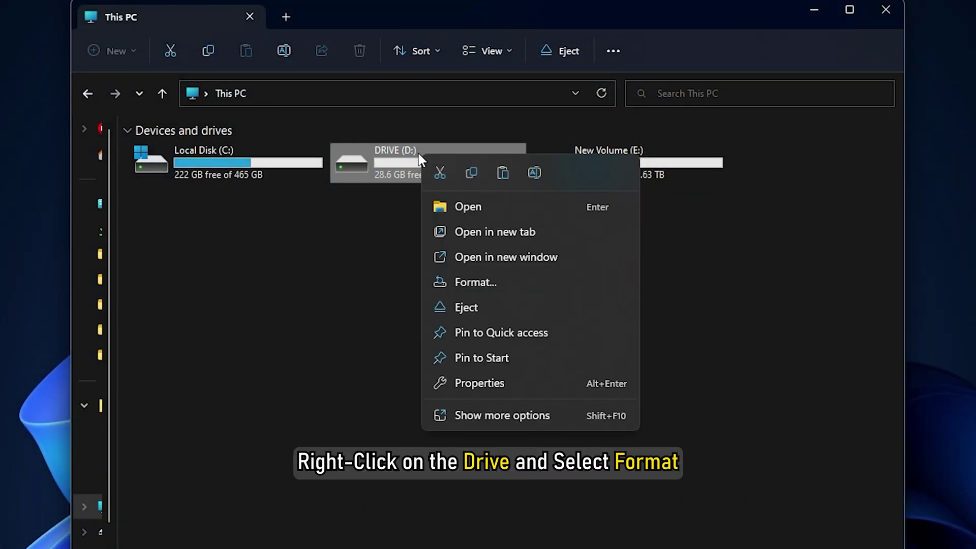
click(496, 282)
click(408, 213)
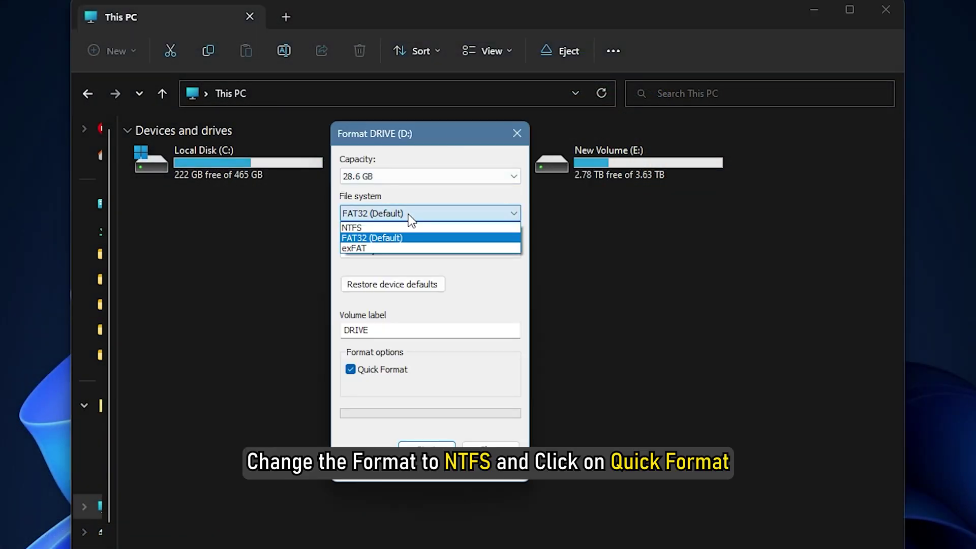
click(366, 227)
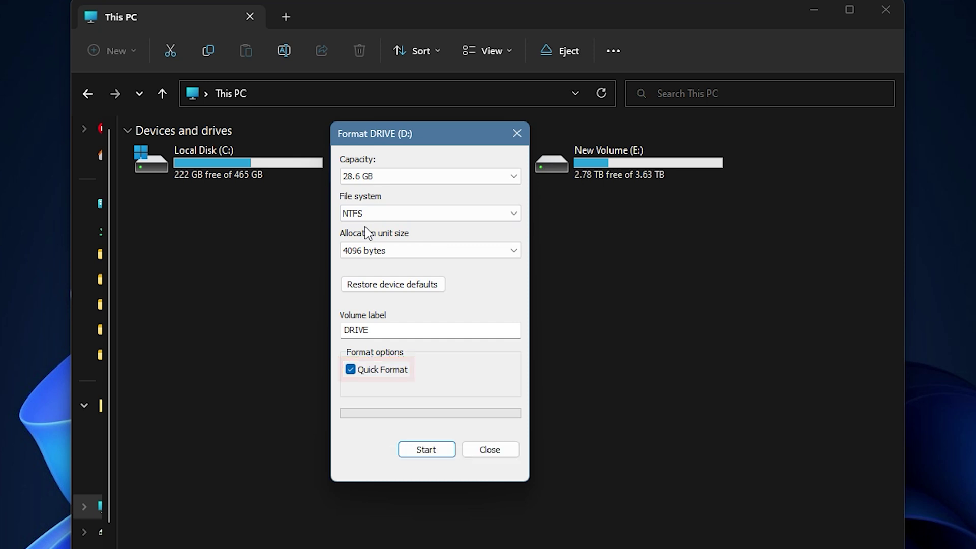
click(432, 451)
click(573, 307)
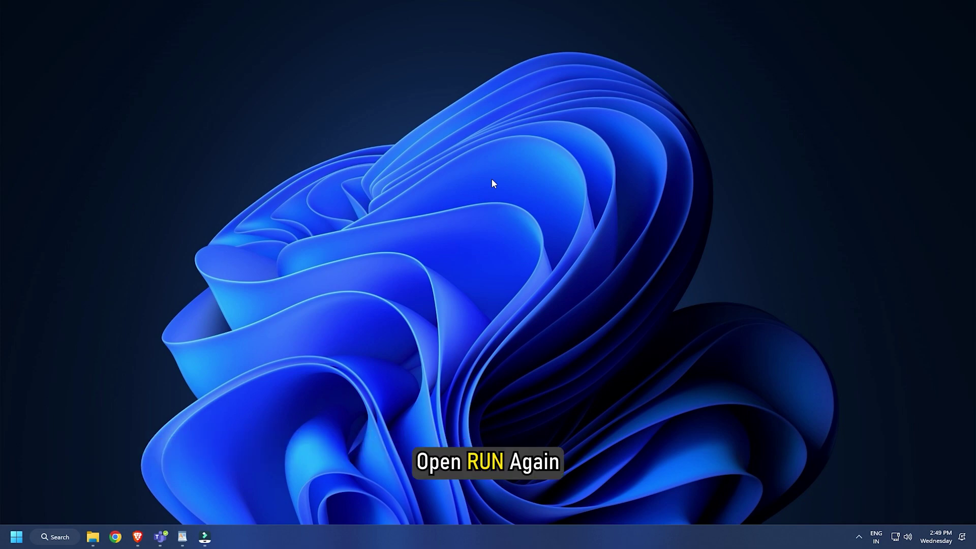
Step: Launch Programs and Features by running appwiz.cpl from the Run box
key(super+r)
text(a)
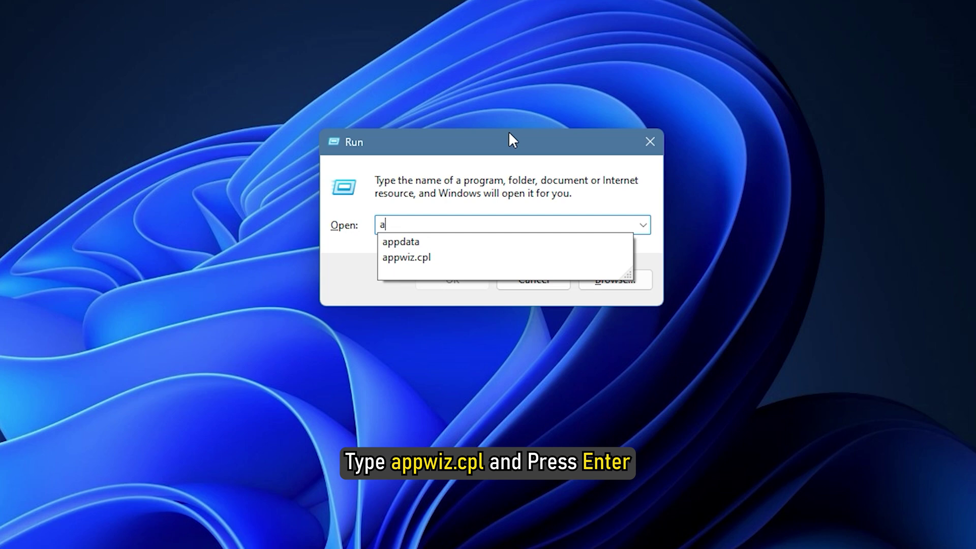
text(ppwiz.cpl)
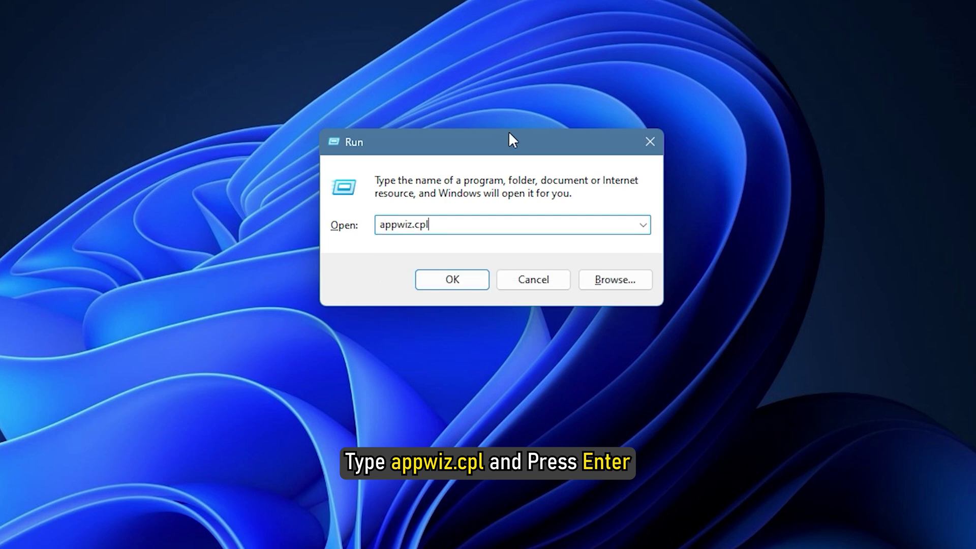
key(Return)
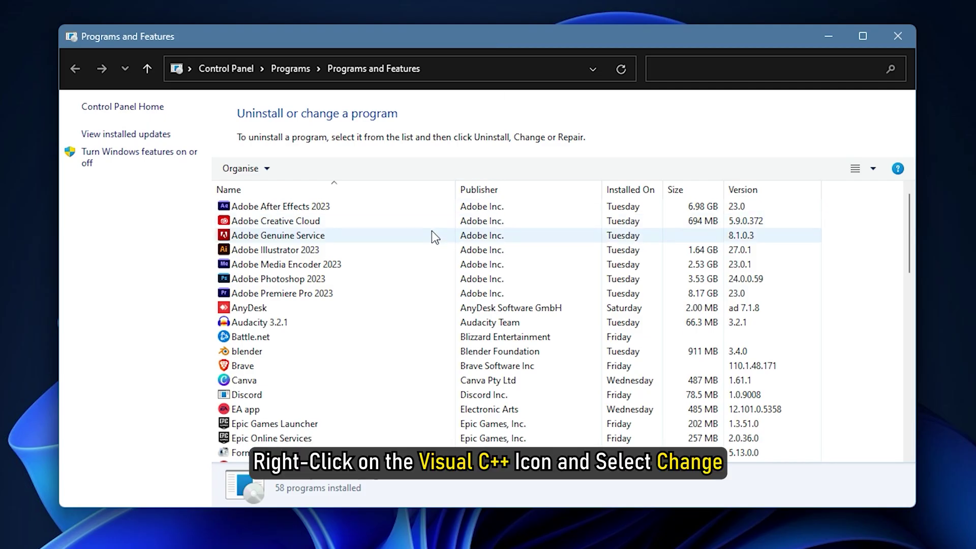
Step: Repair the Visual C++ 2015-2022 Redistributable (x86), approve the UAC prompt, and restart
scroll(432, 230, down, 8)
scroll(431, 231, down, 1)
click(323, 364)
right_click(338, 364)
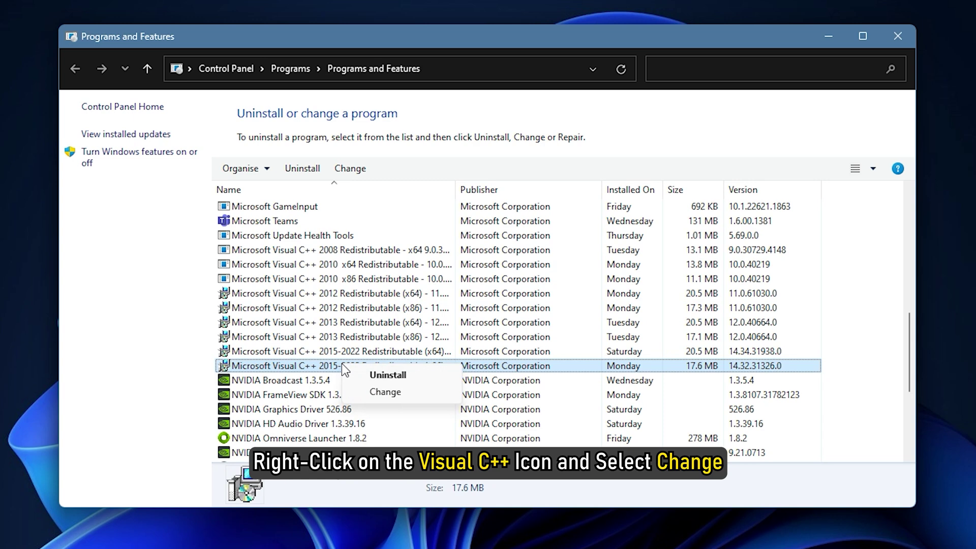
click(408, 391)
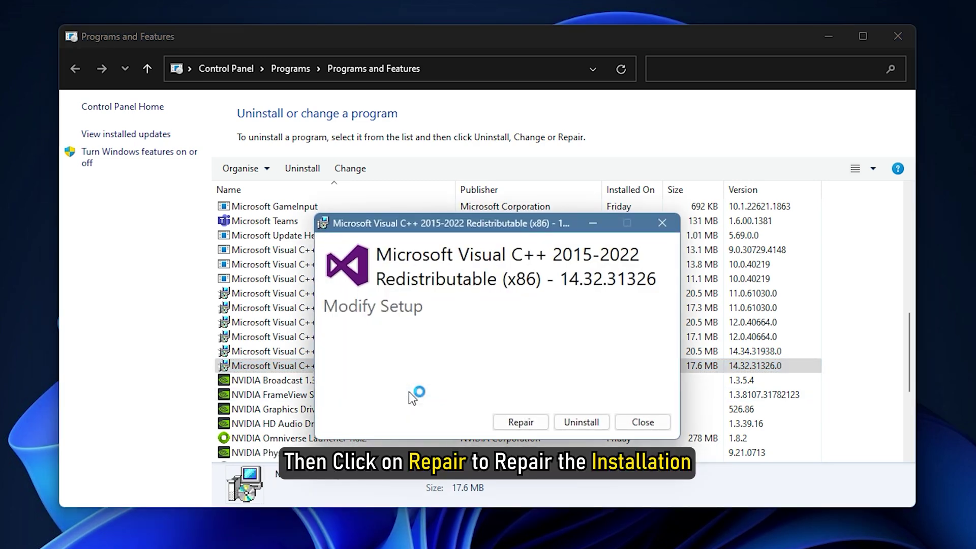
click(516, 425)
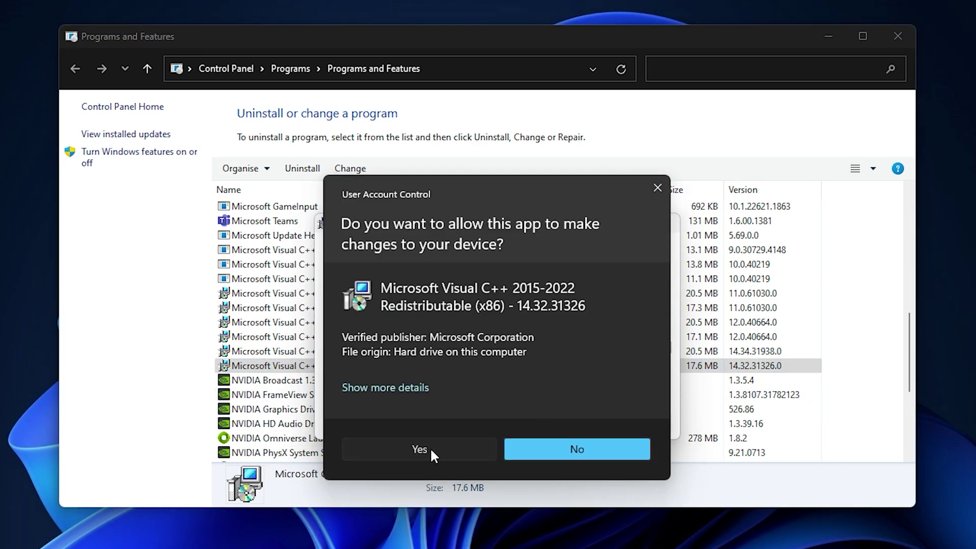
click(431, 449)
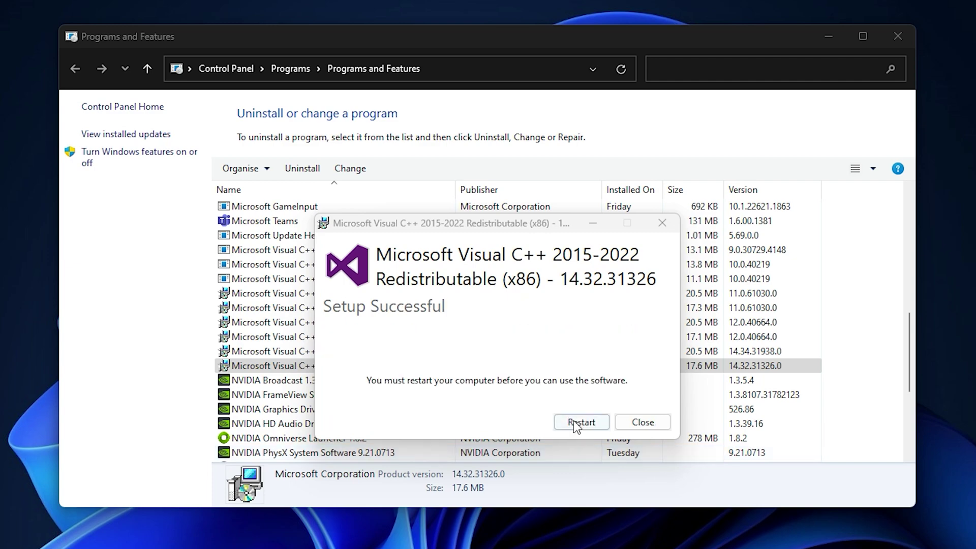
click(602, 426)
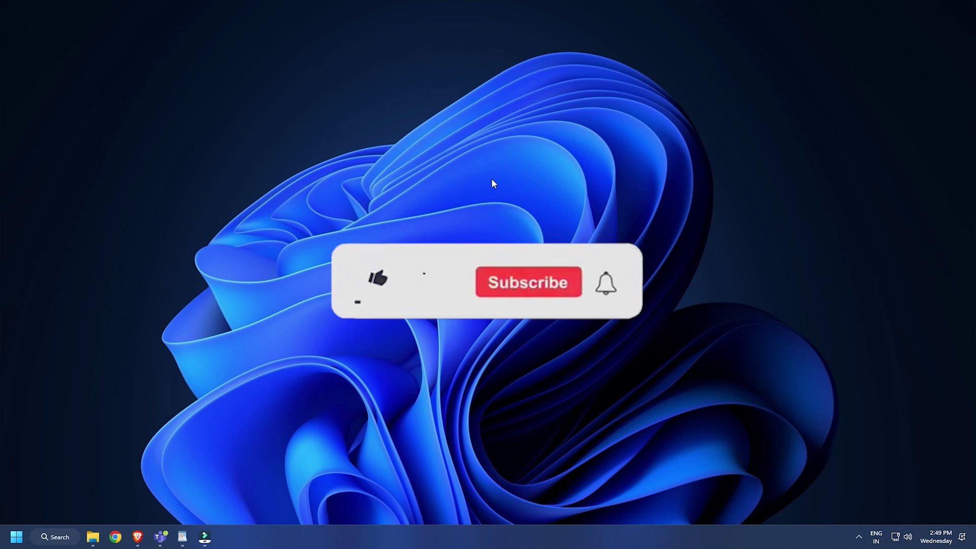